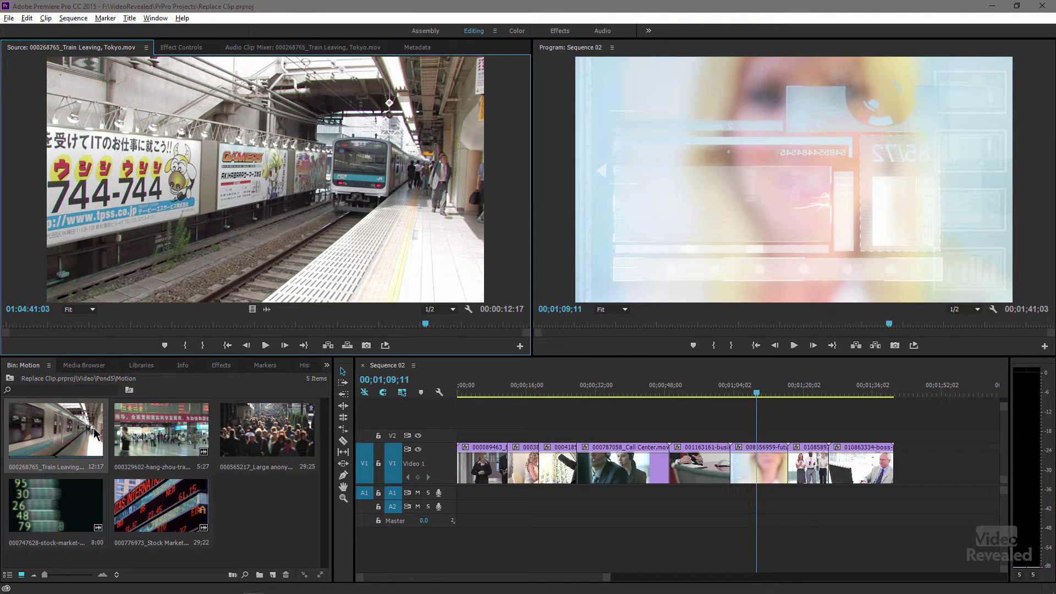
- Replace the blurred-face V1 clip with the Tokyo train clip using Replace With Clip > From Source Monitor
click(255, 512)
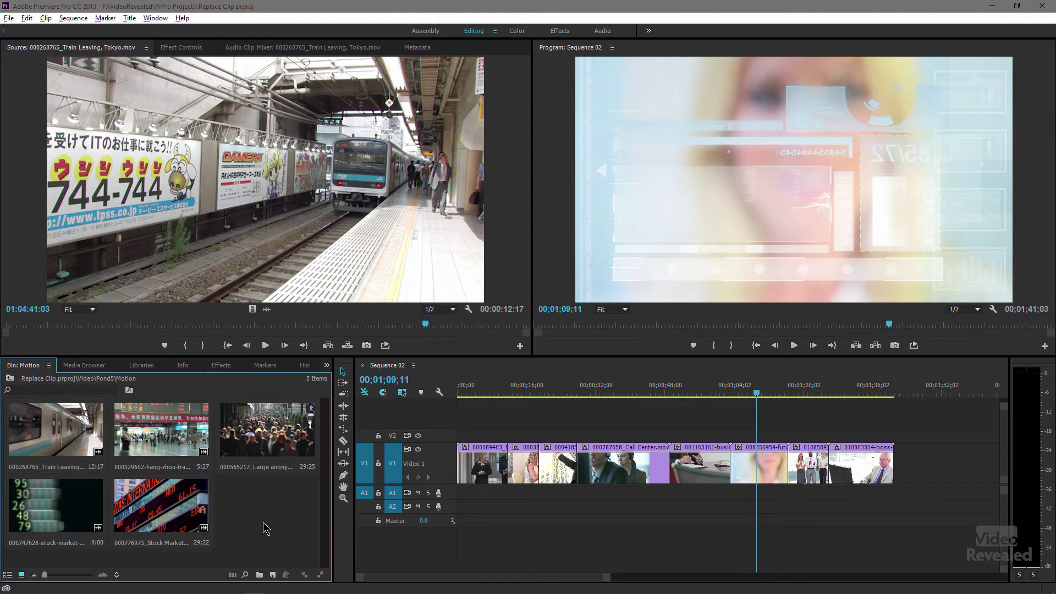
click(761, 464)
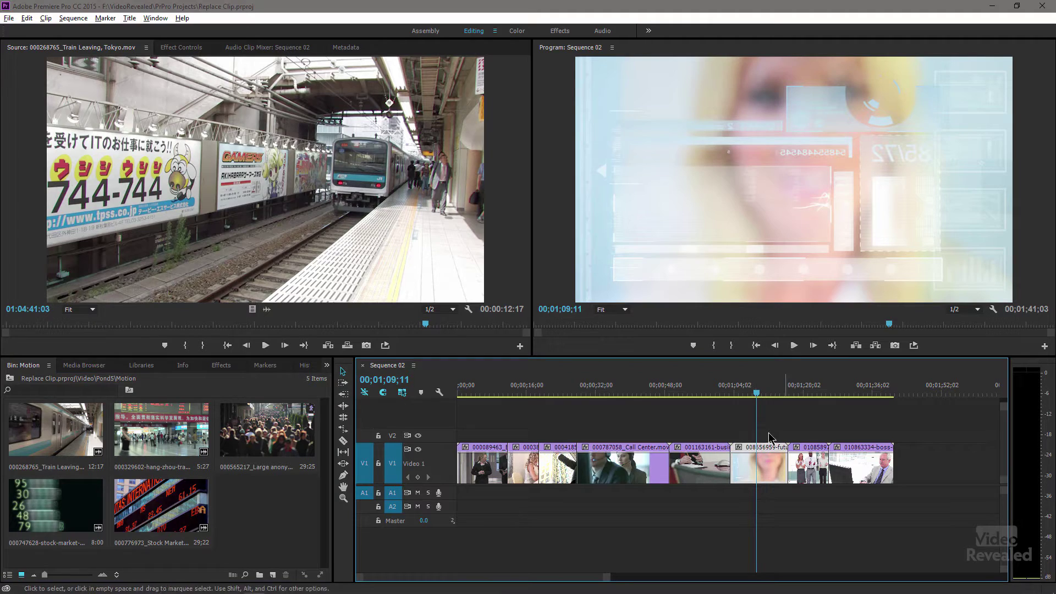
right_click(749, 461)
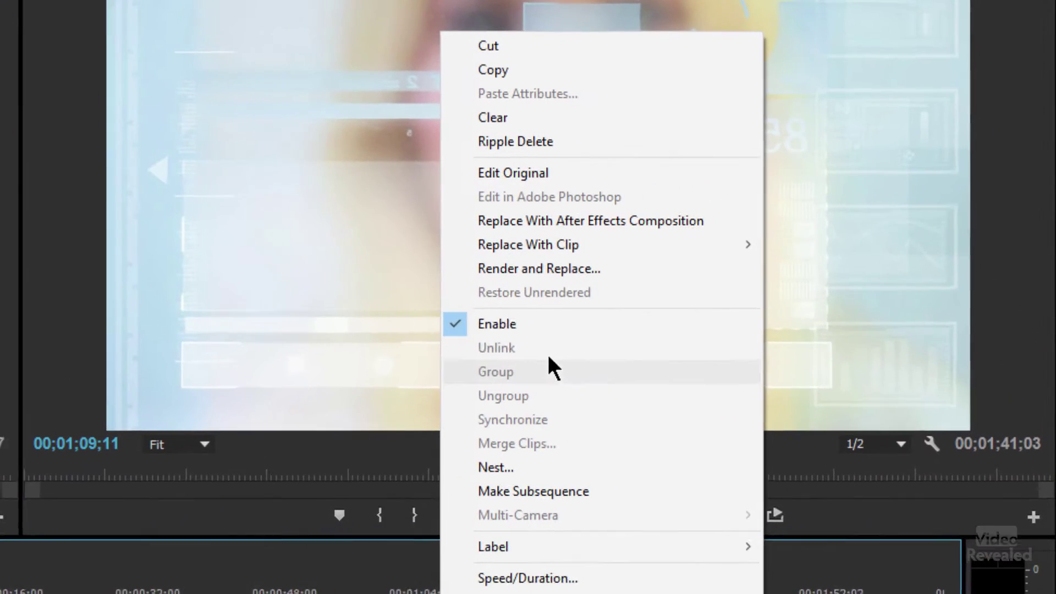
mouse_move(529, 245)
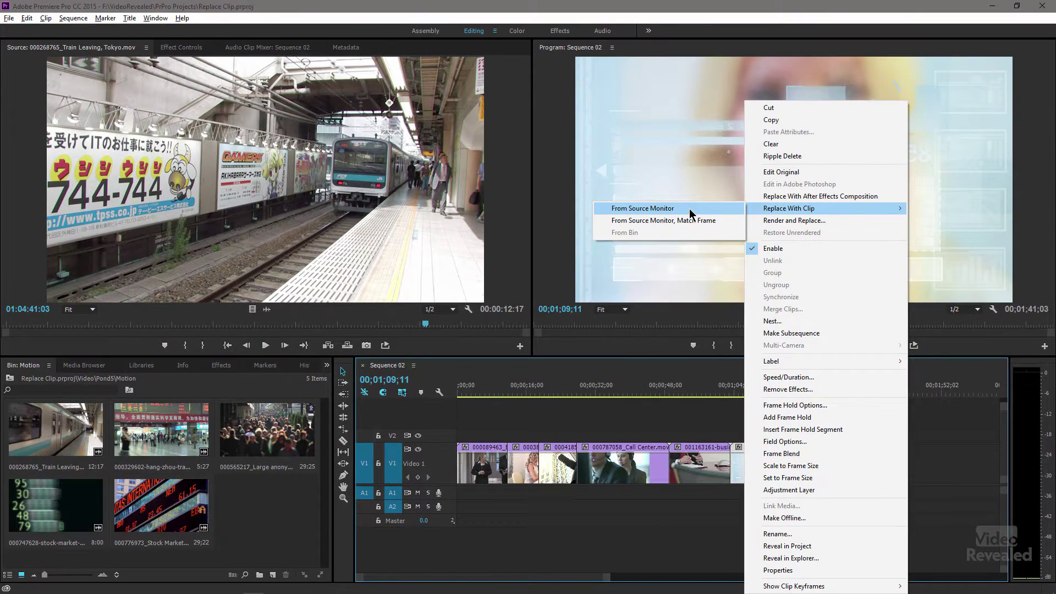
click(691, 213)
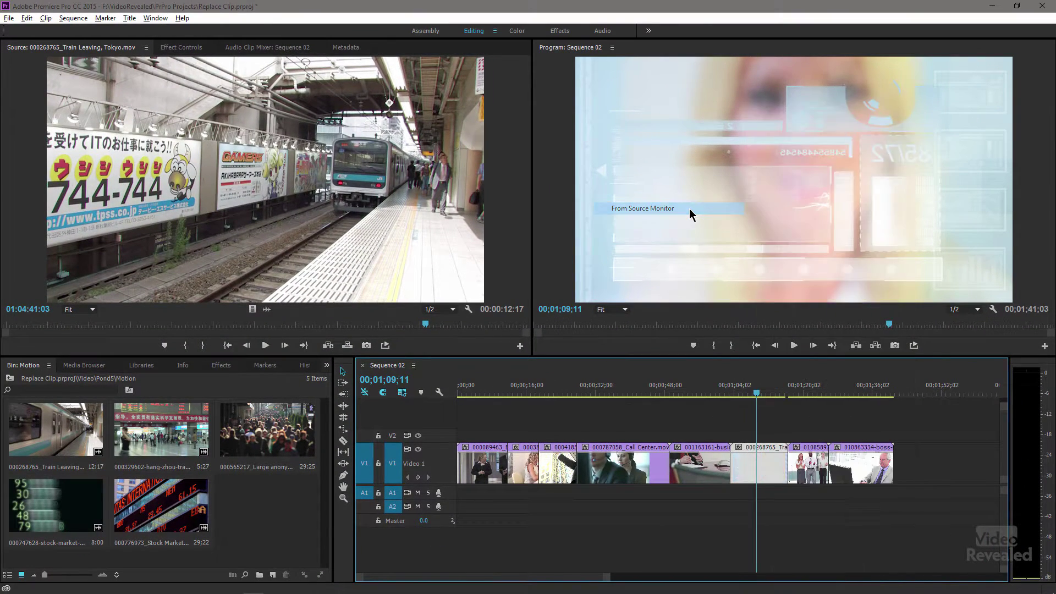
drag(754, 392, 731, 392)
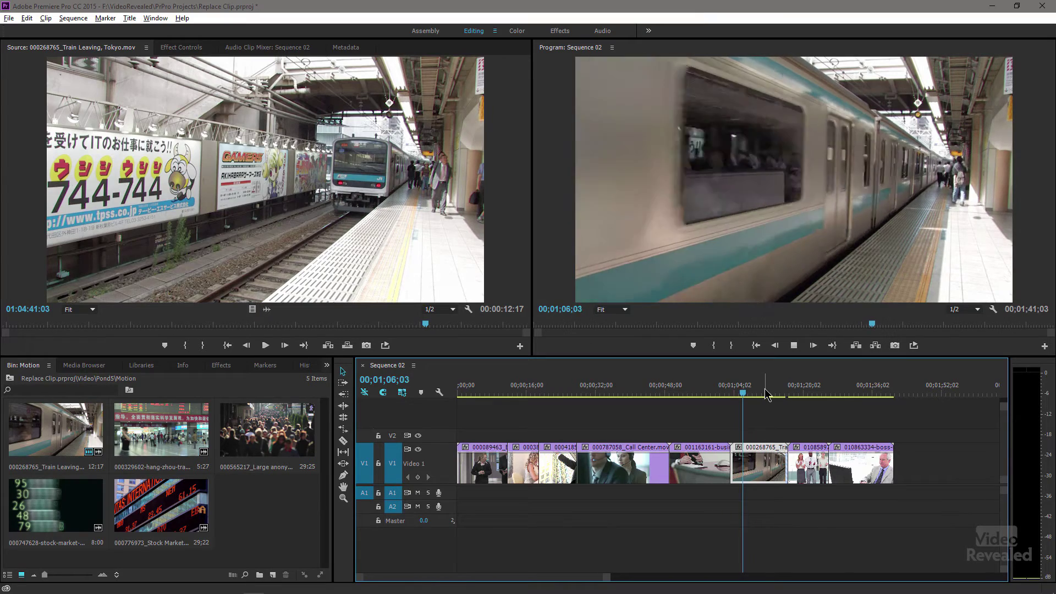
- Play back the train section, then undo the replacement and scrub the restored blurred-face clip
key(space)
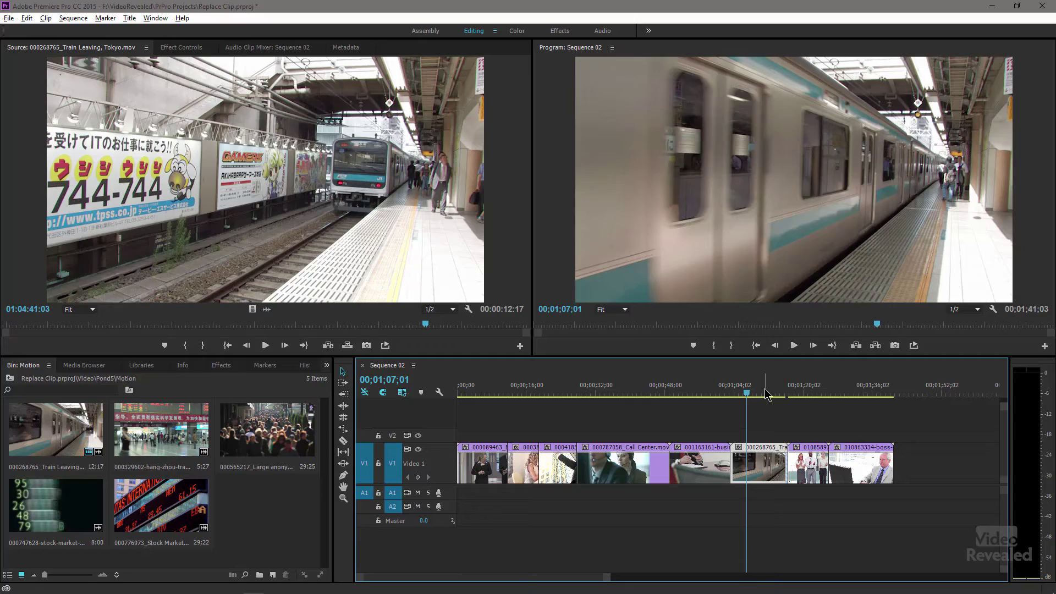
key(ctrl+z)
mouse_move(746, 395)
mouse_down()
mouse_move(732, 395)
mouse_move(752, 400)
mouse_up()
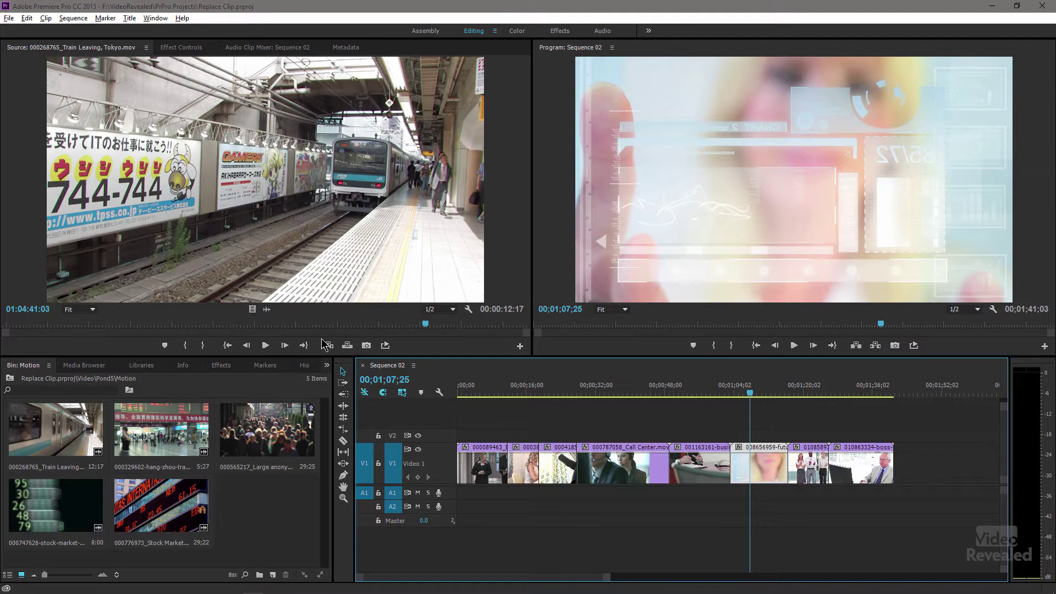
- Pick a train frame in the Source Monitor and replace the V1 clip via From Source Monitor, Match Frame
drag(419, 326, 385, 334)
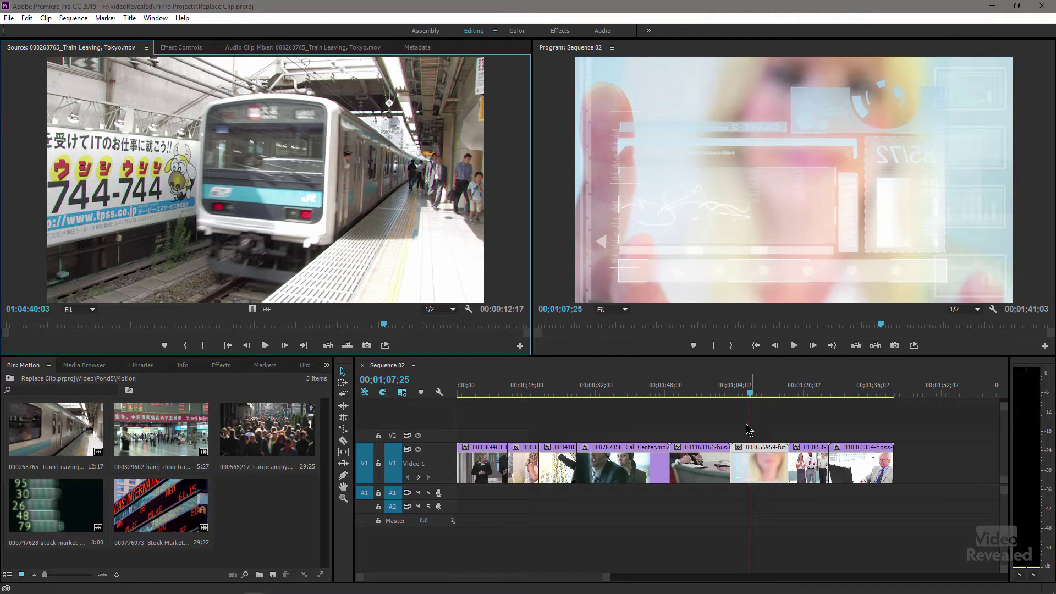
right_click(763, 460)
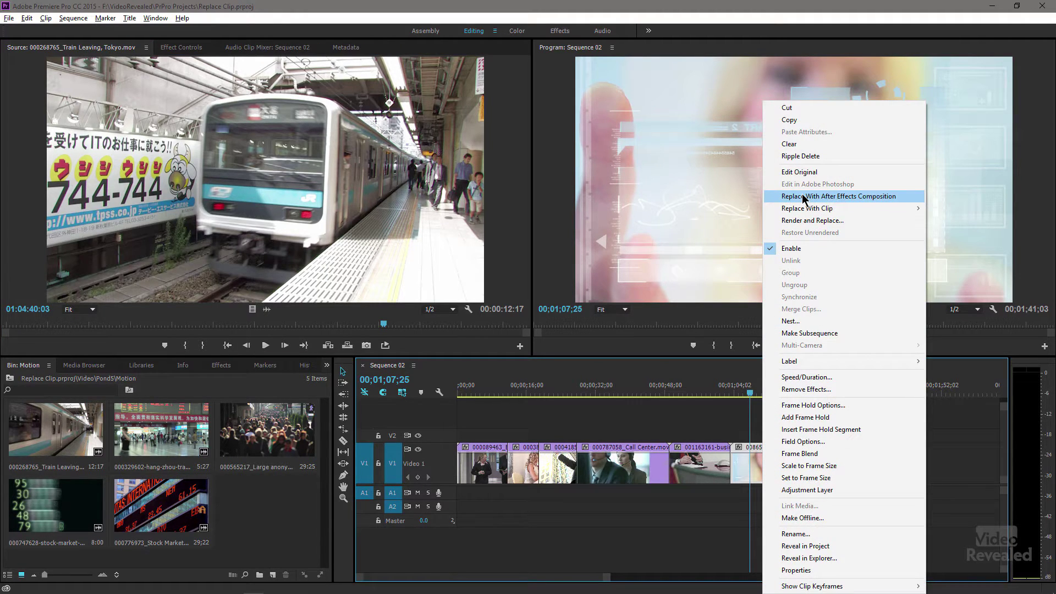
mouse_move(792, 209)
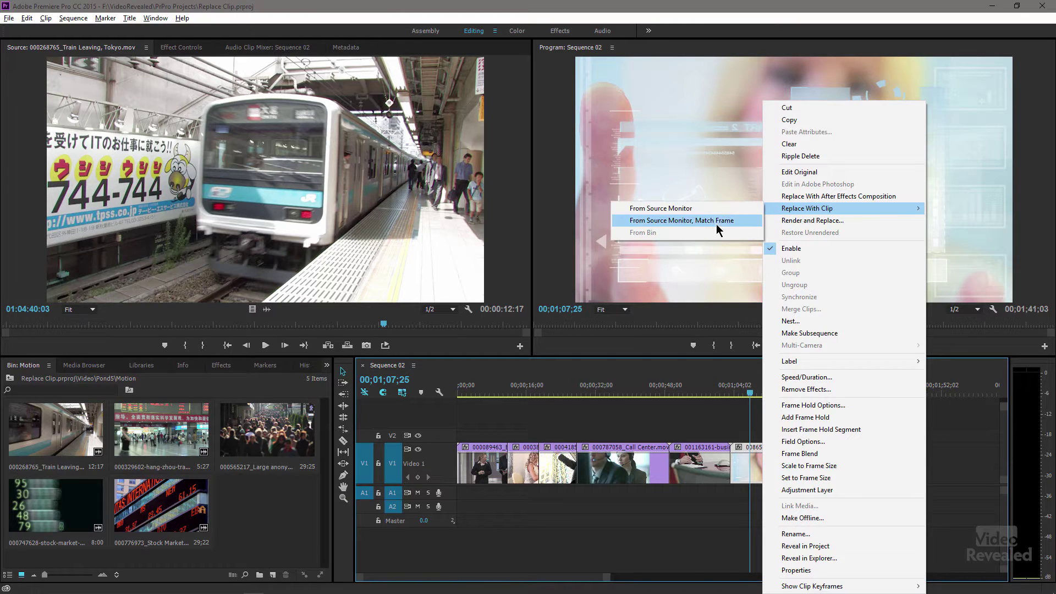
click(739, 222)
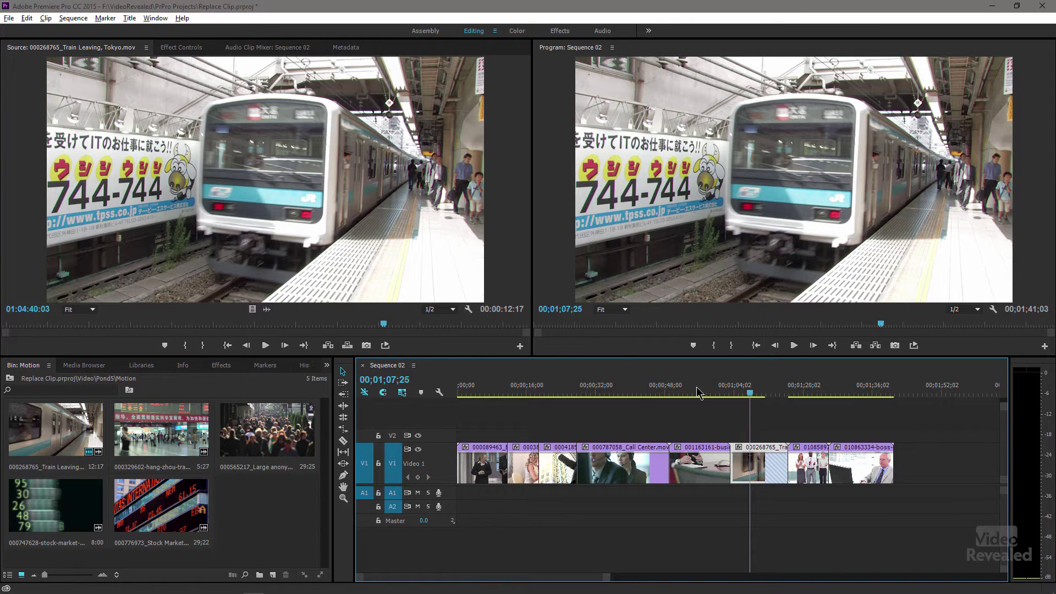
drag(749, 394, 735, 394)
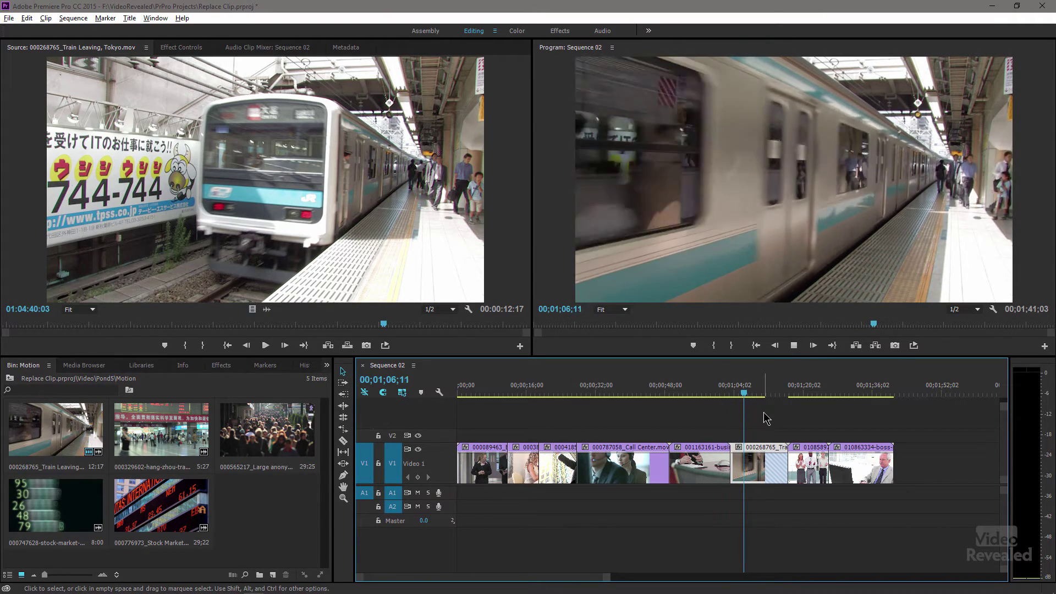
- Play back the matched train section, then undo the match-frame replacement
key(space)
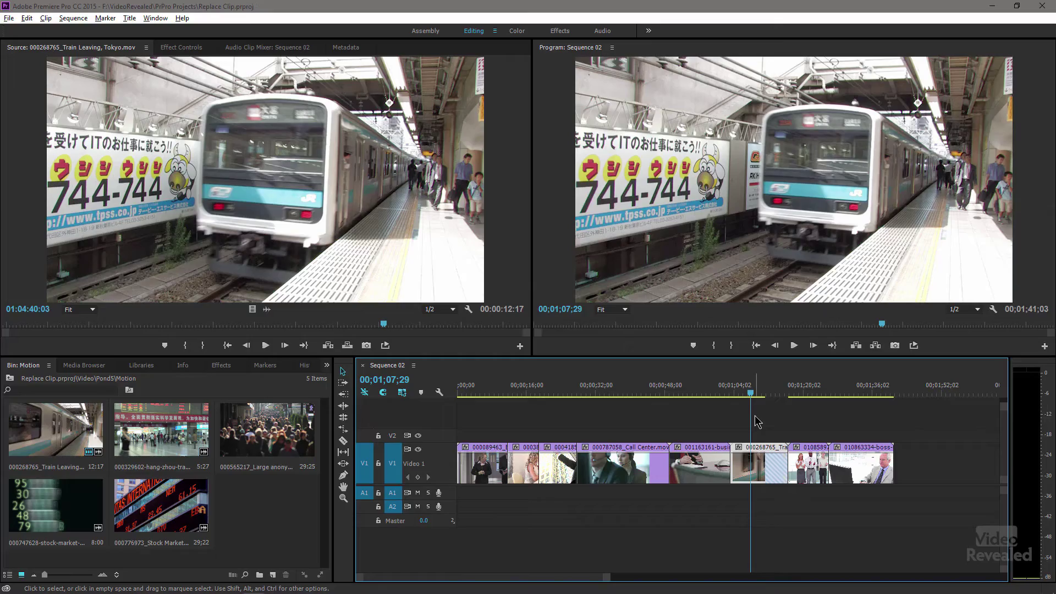
key(ctrl+z)
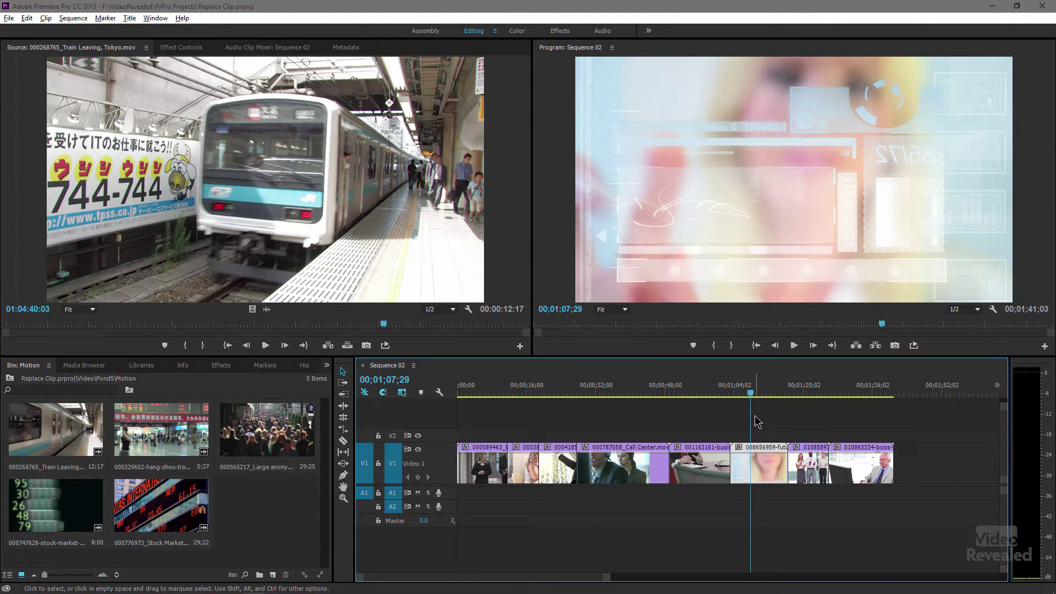
- Scrub the train source clip and mark its In point at 01:04:39:20
drag(750, 393, 731, 394)
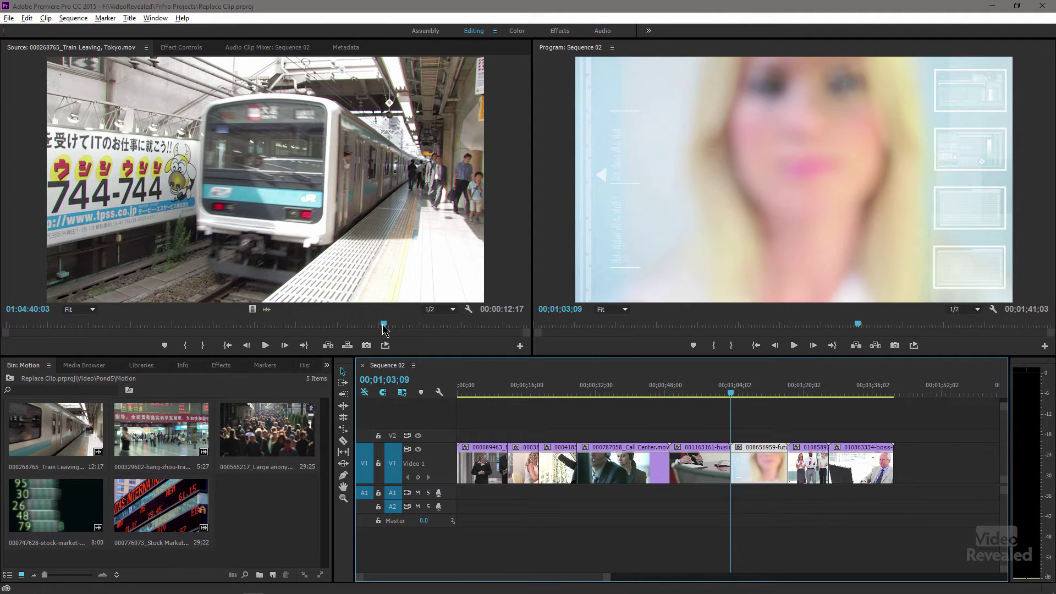
drag(384, 326, 378, 325)
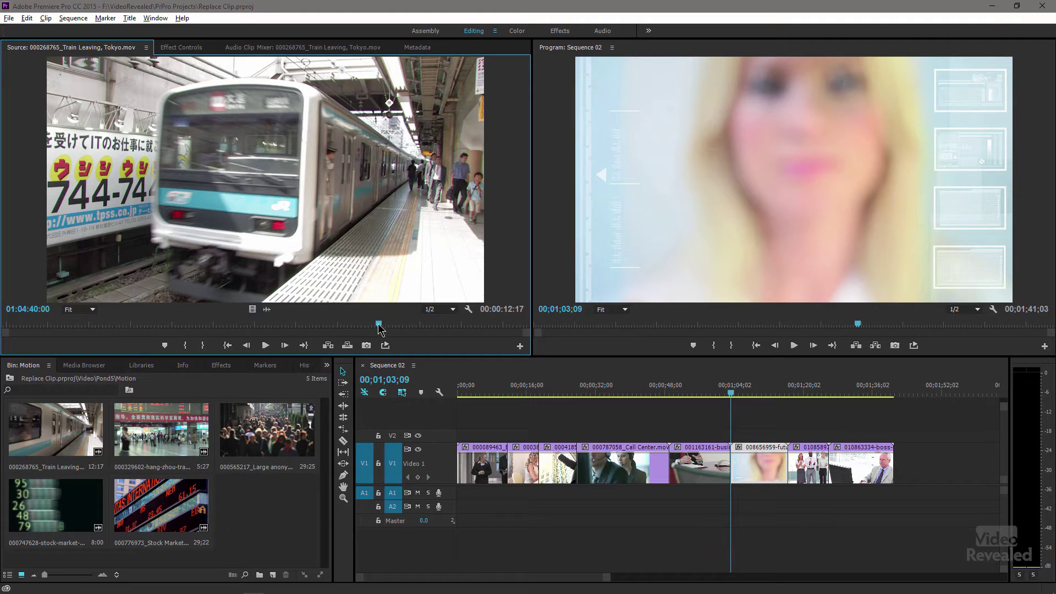
mouse_move(377, 326)
mouse_down()
mouse_move(215, 333)
mouse_move(368, 343)
mouse_up()
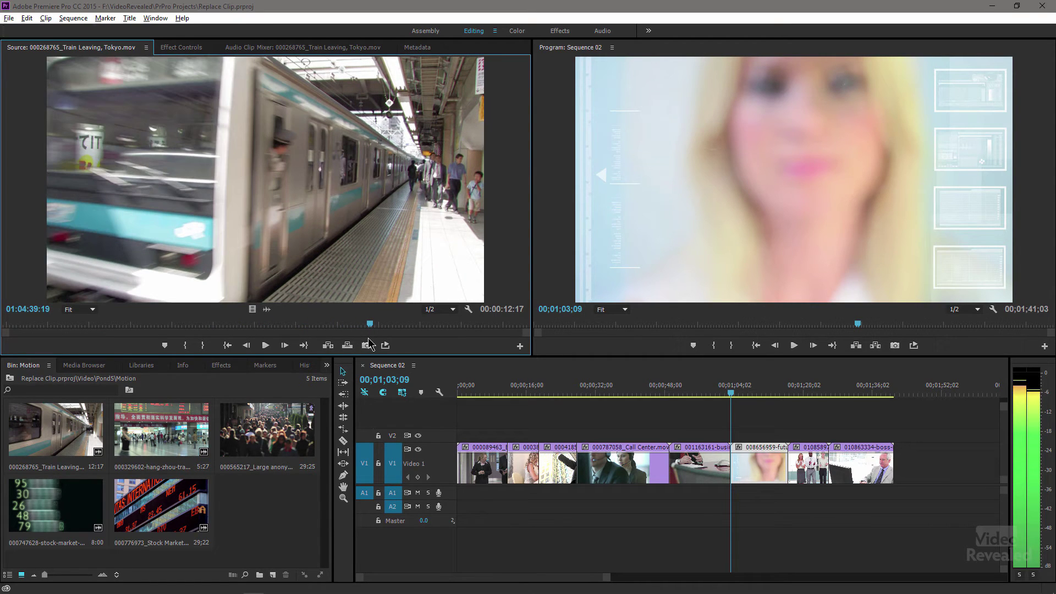
key(Right)
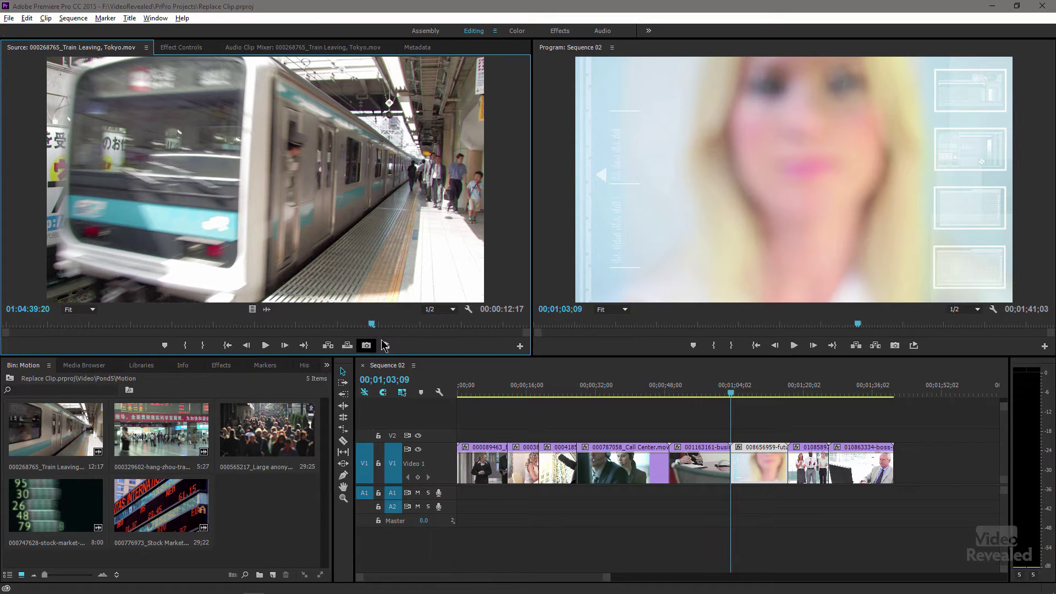
key(i)
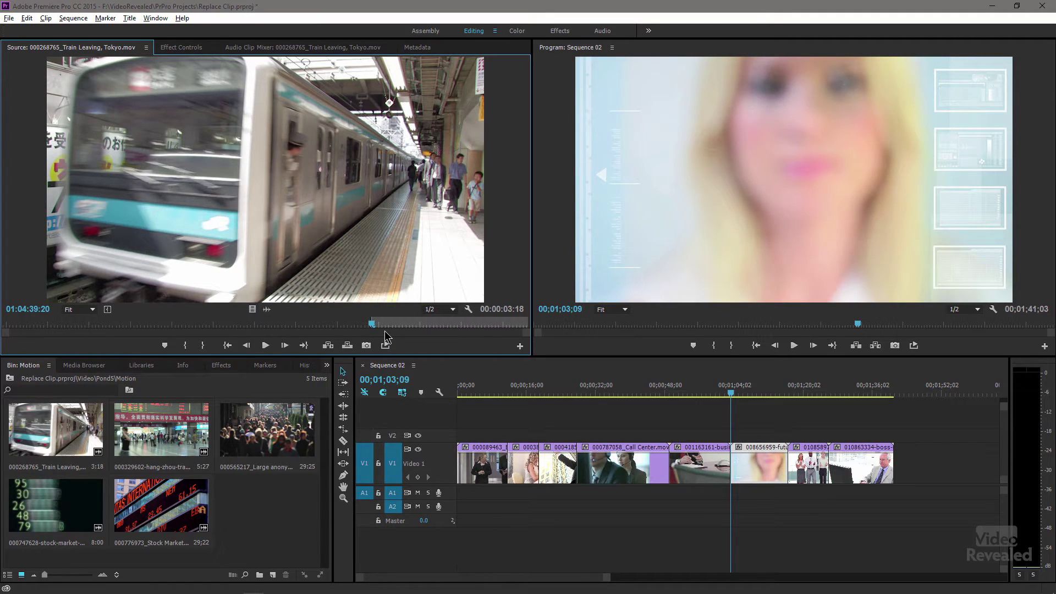
click(759, 462)
right_click(759, 462)
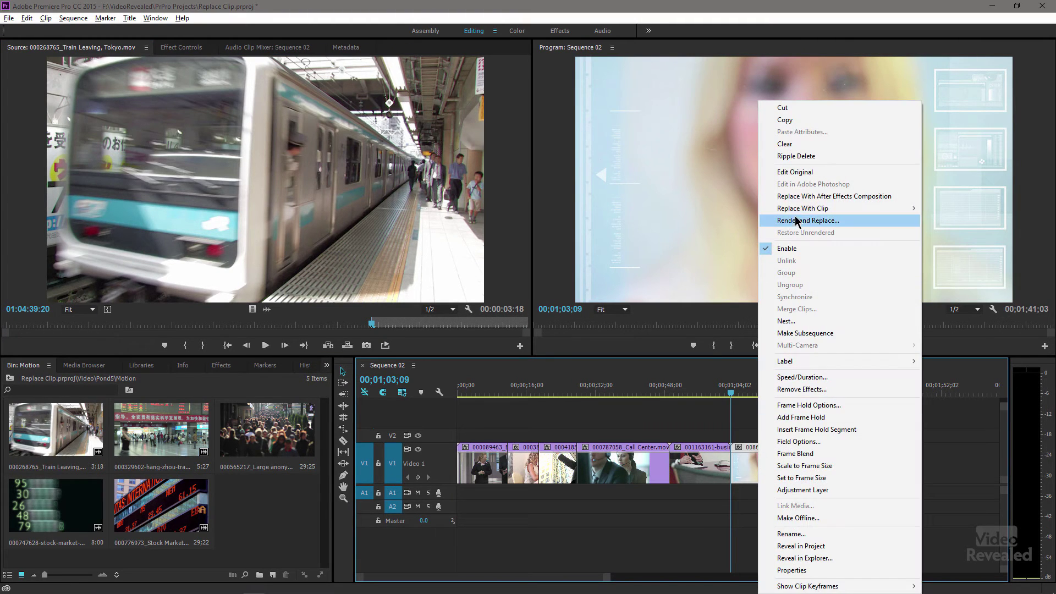
mouse_move(800, 211)
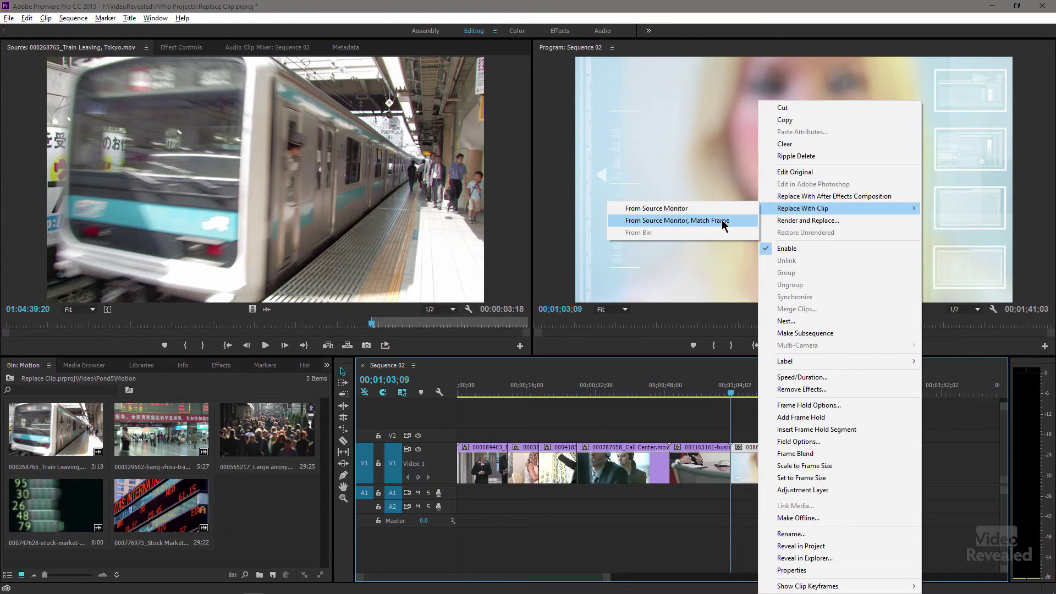
click(700, 209)
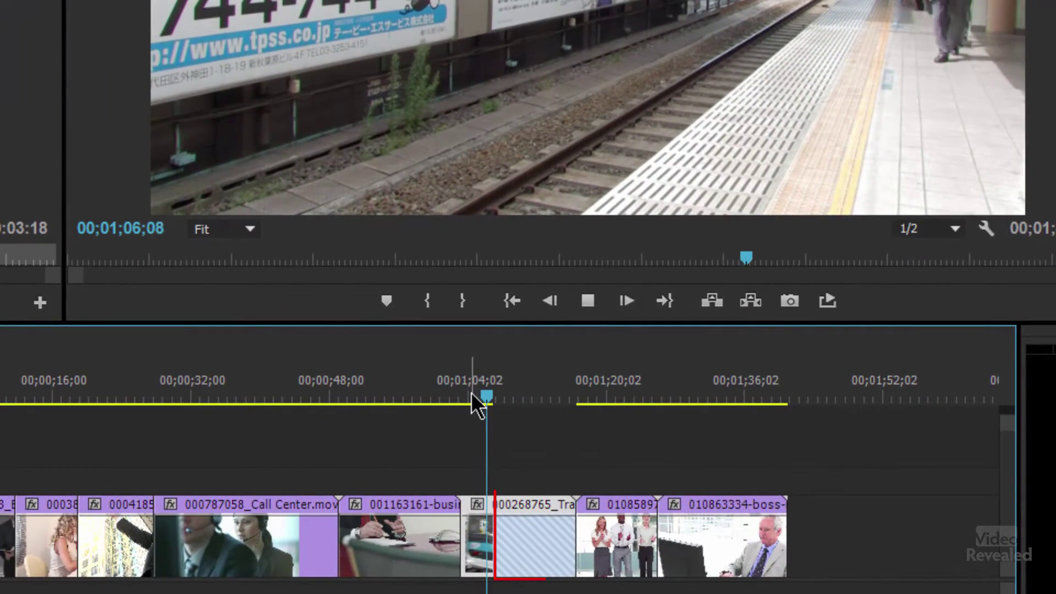
key(space)
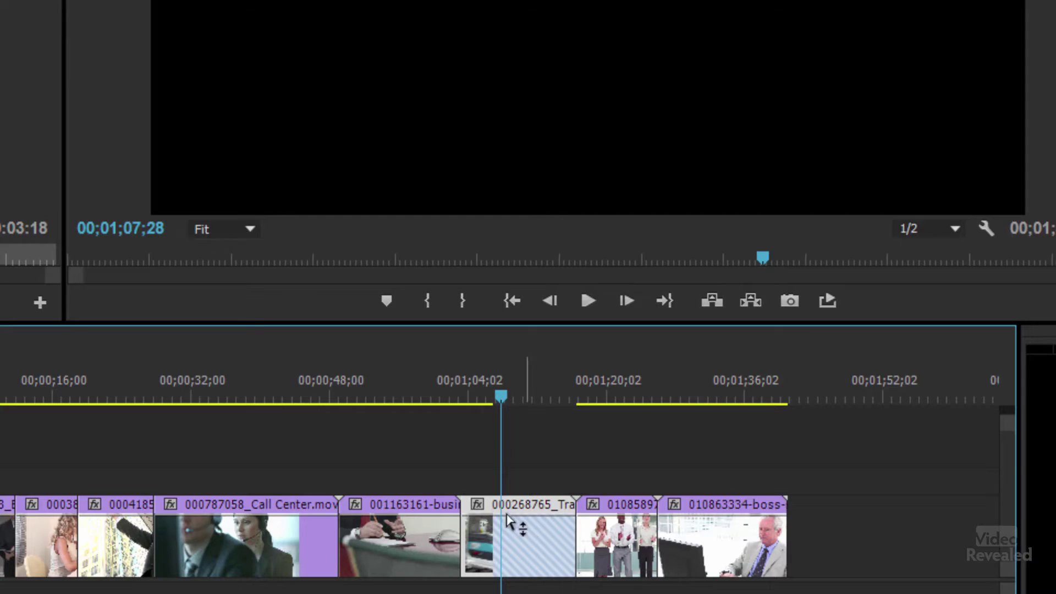
click(467, 386)
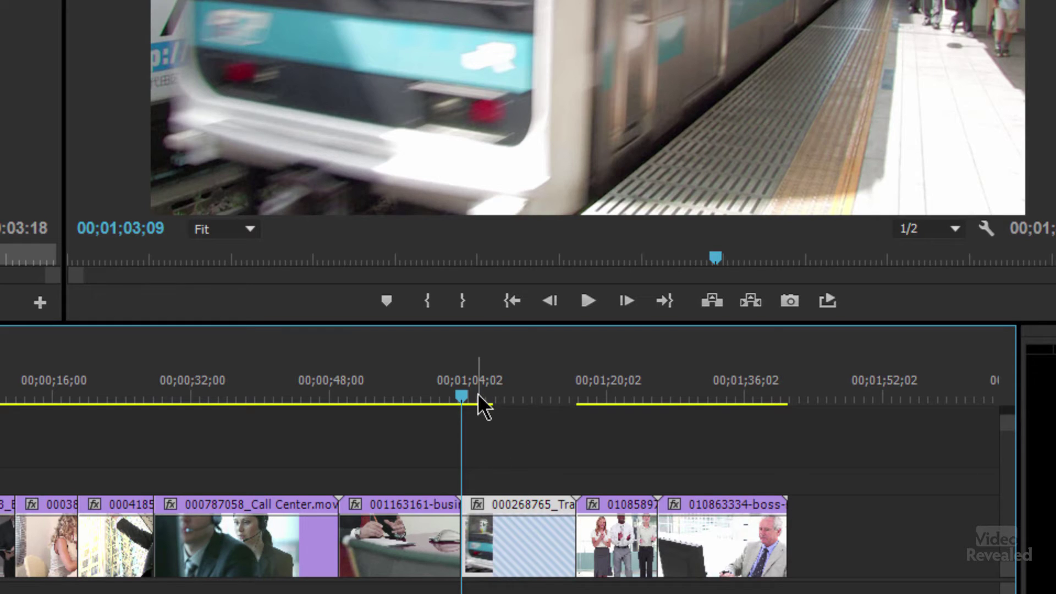
drag(487, 397, 508, 401)
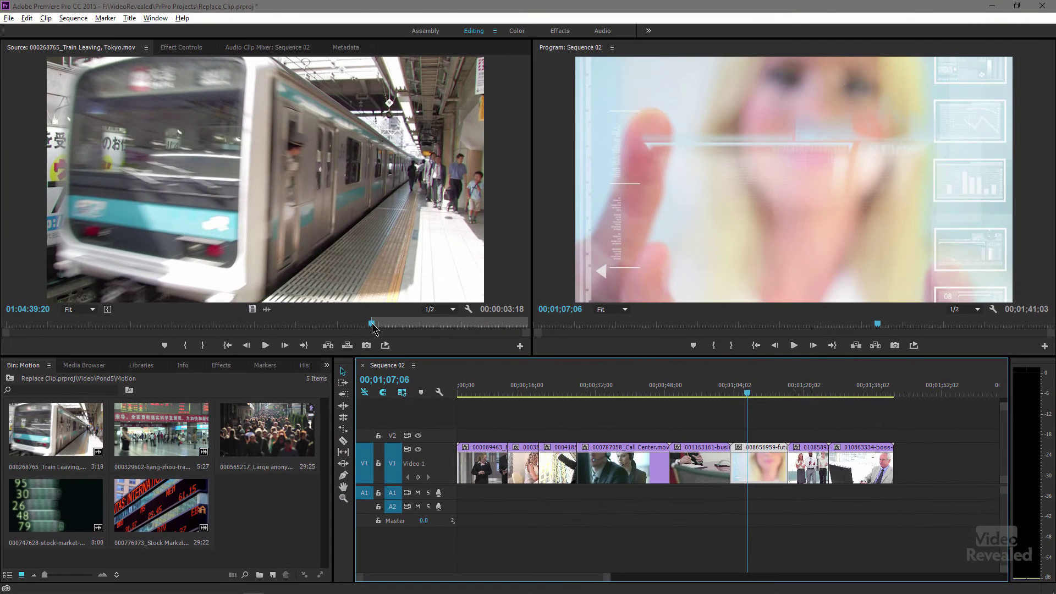
- Clear the train source's In/Out marks and set an Out mark at 01:04:41:03
click(372, 328)
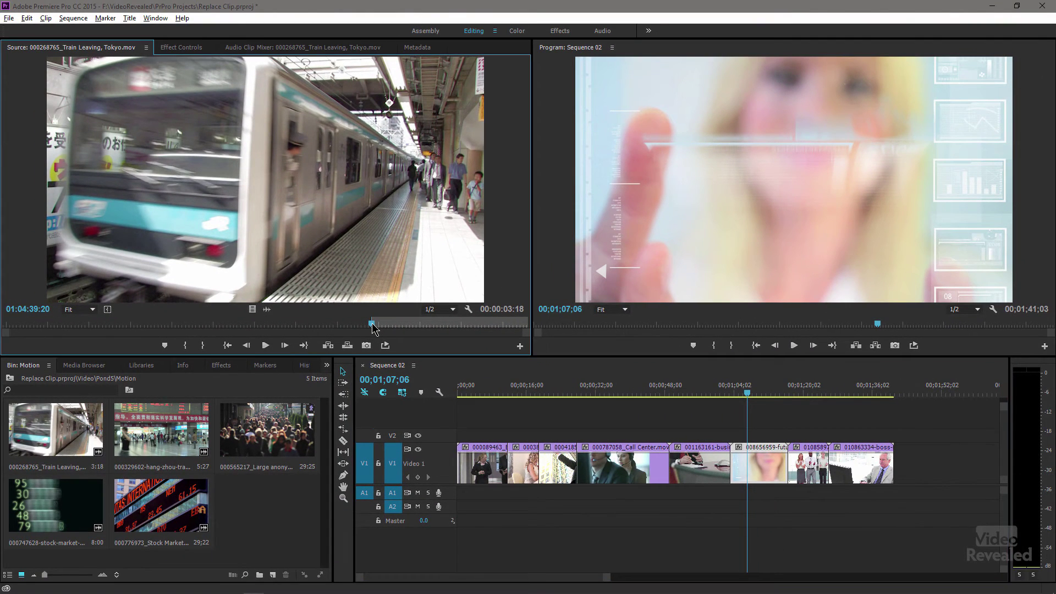
key(ctrl+shift+x)
drag(377, 328, 430, 328)
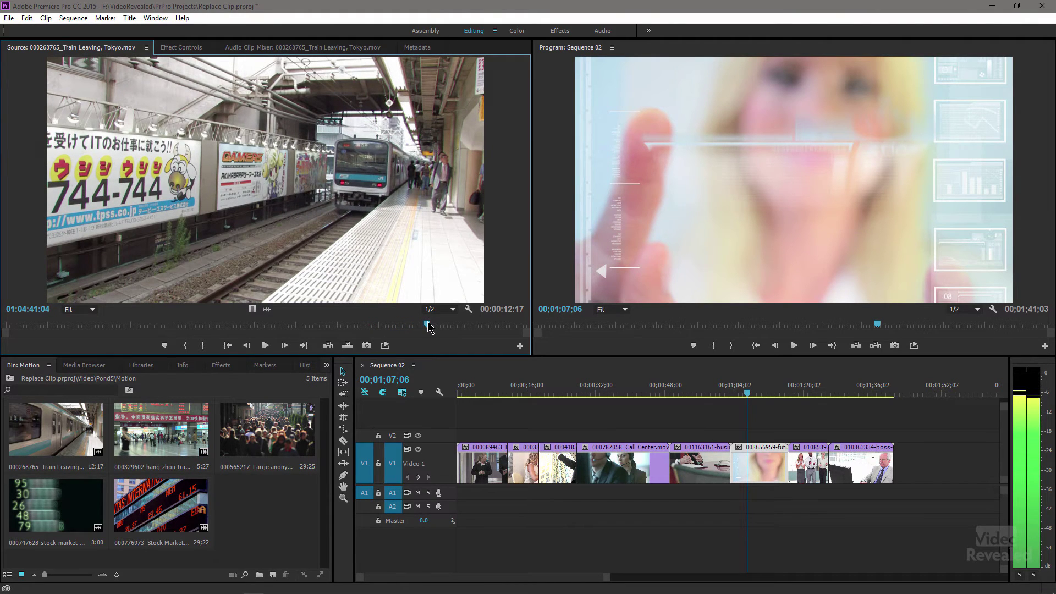
key(o)
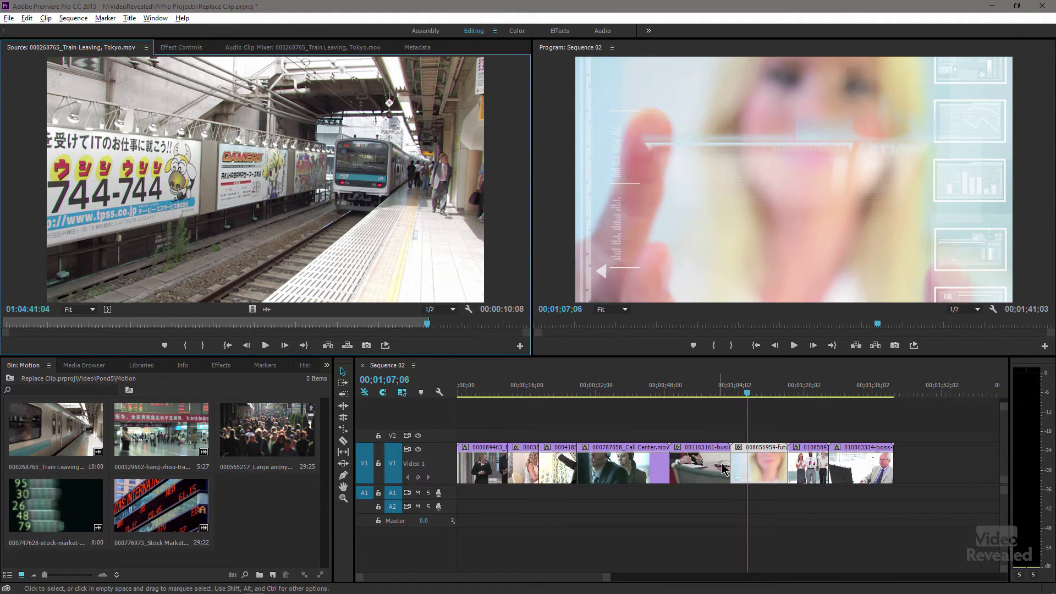
- Replace the timeline clip with the train source clip From Source Monitor and play it back
right_click(764, 462)
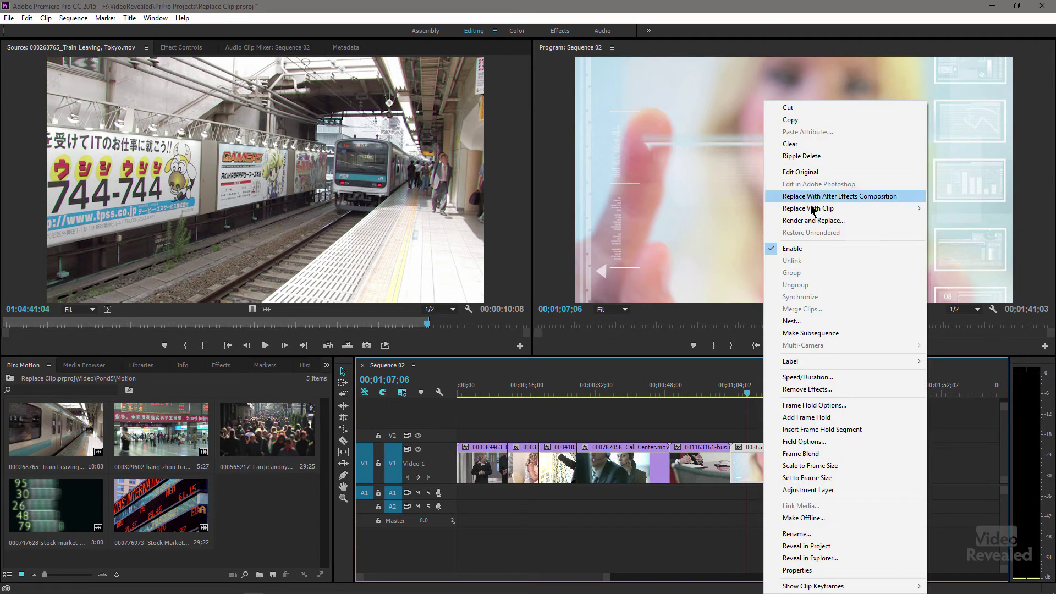
mouse_move(820, 208)
click(682, 207)
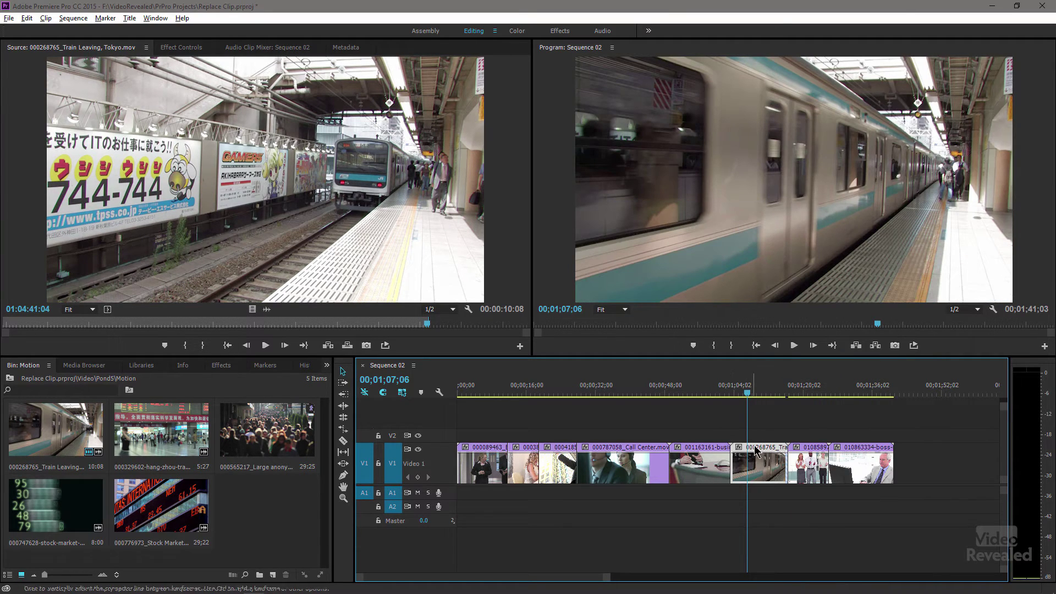
click(731, 391)
key(space)
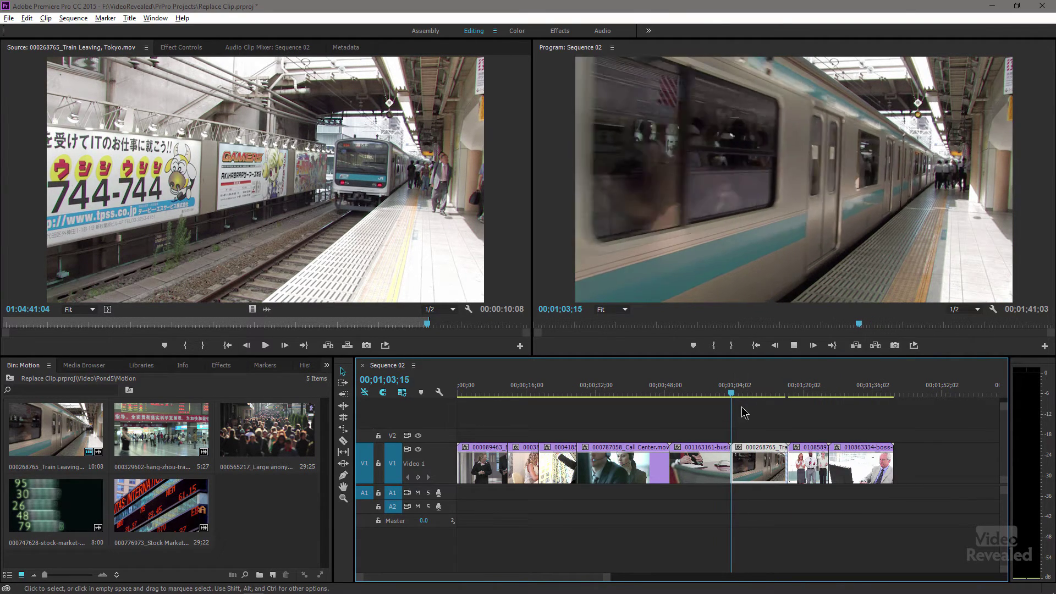
mouse_move(748, 393)
mouse_down()
mouse_move(784, 396)
mouse_move(756, 392)
mouse_up()
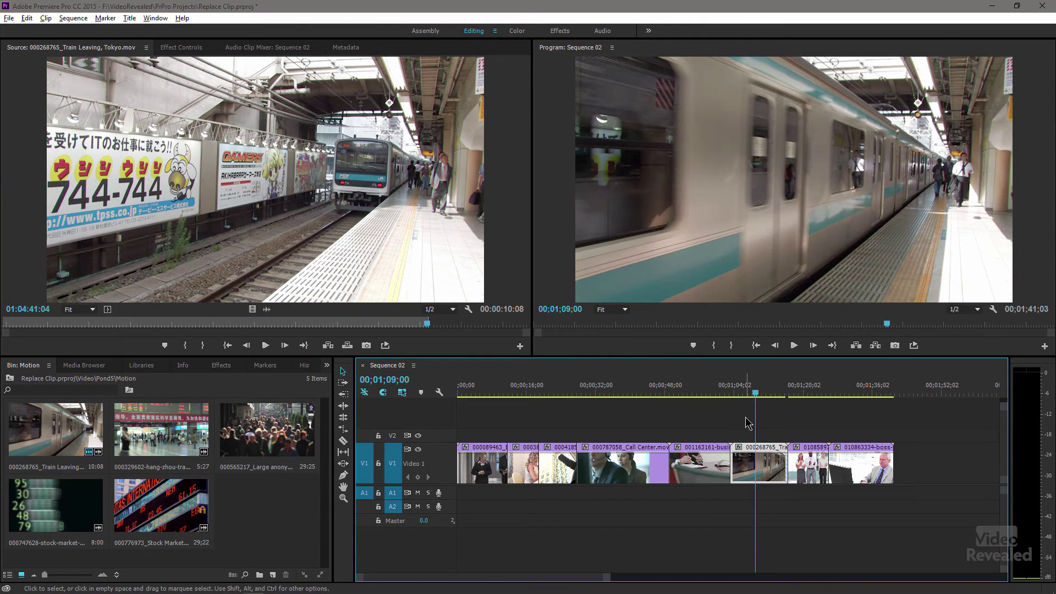
- Undo the replacement and clear the train source clip's In and Out marks
key(ctrl+z)
click(365, 316)
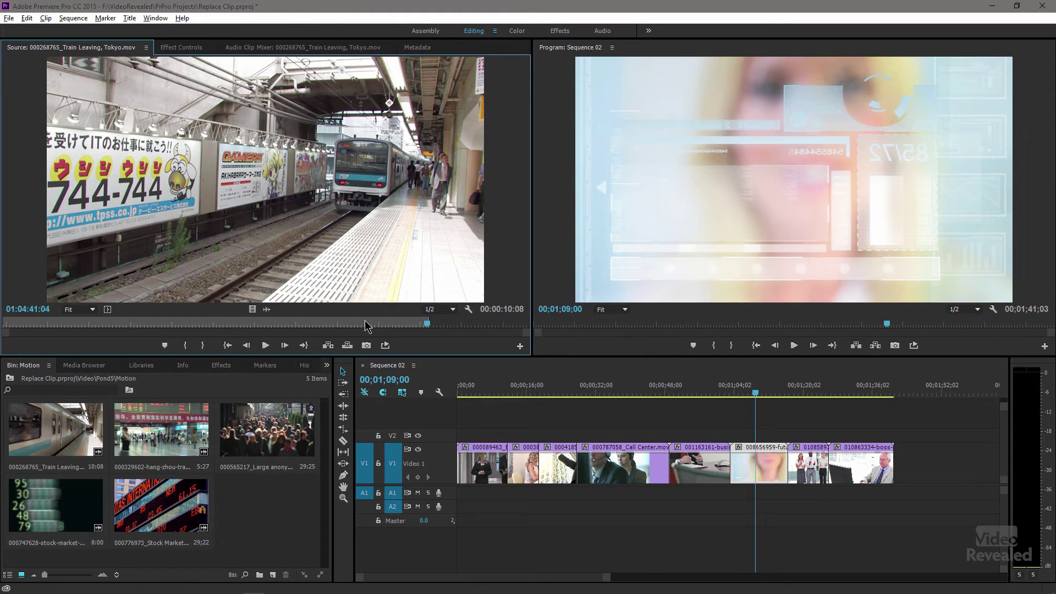
key(ctrl+shift+x)
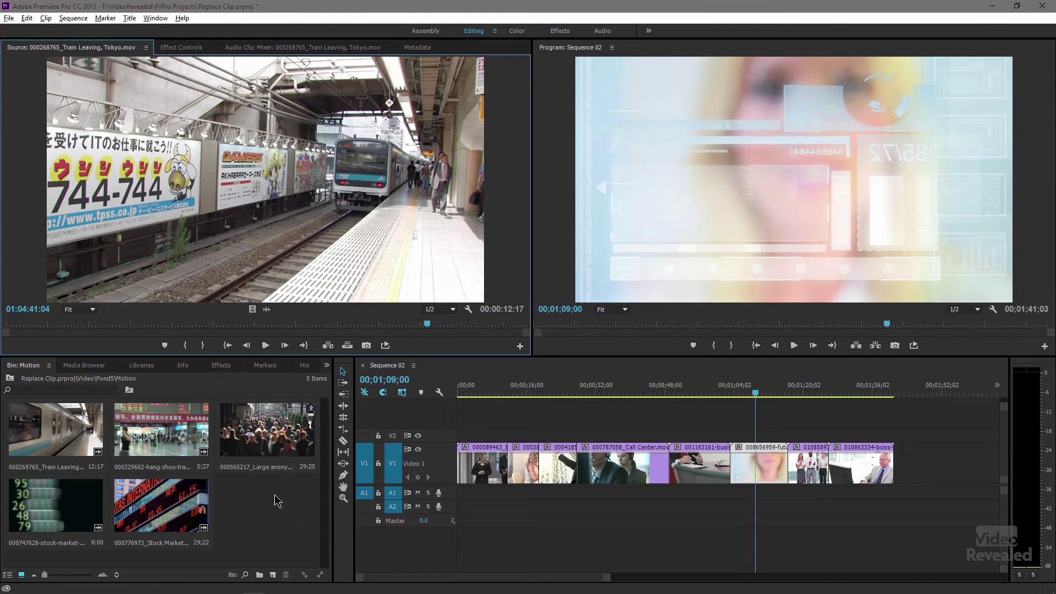
- Replace the sequence clip with the Train Leaving clip From Bin, then undo it
click(37, 420)
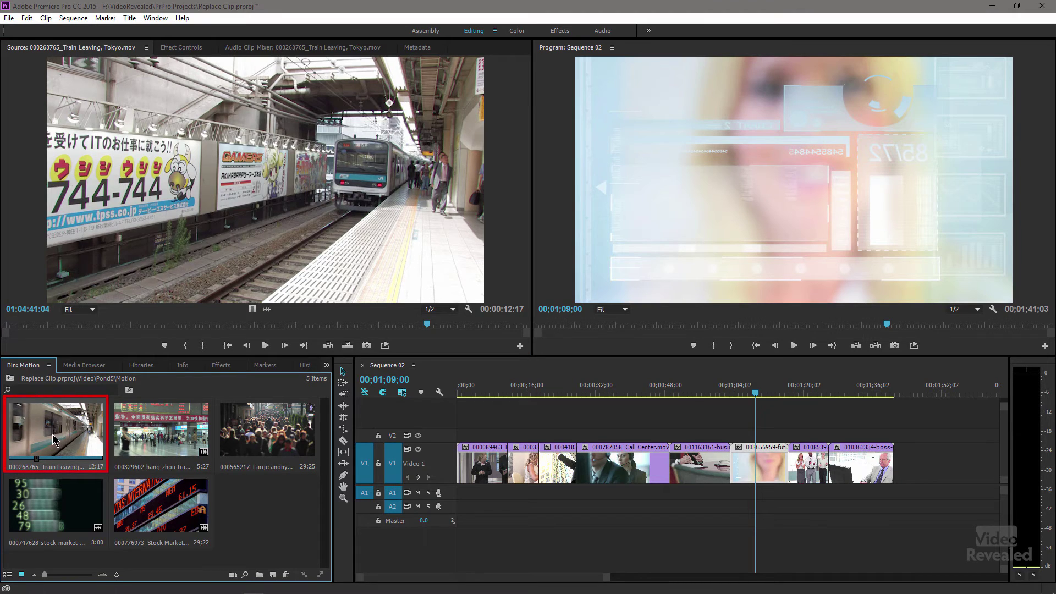
click(758, 464)
right_click(758, 463)
mouse_move(802, 212)
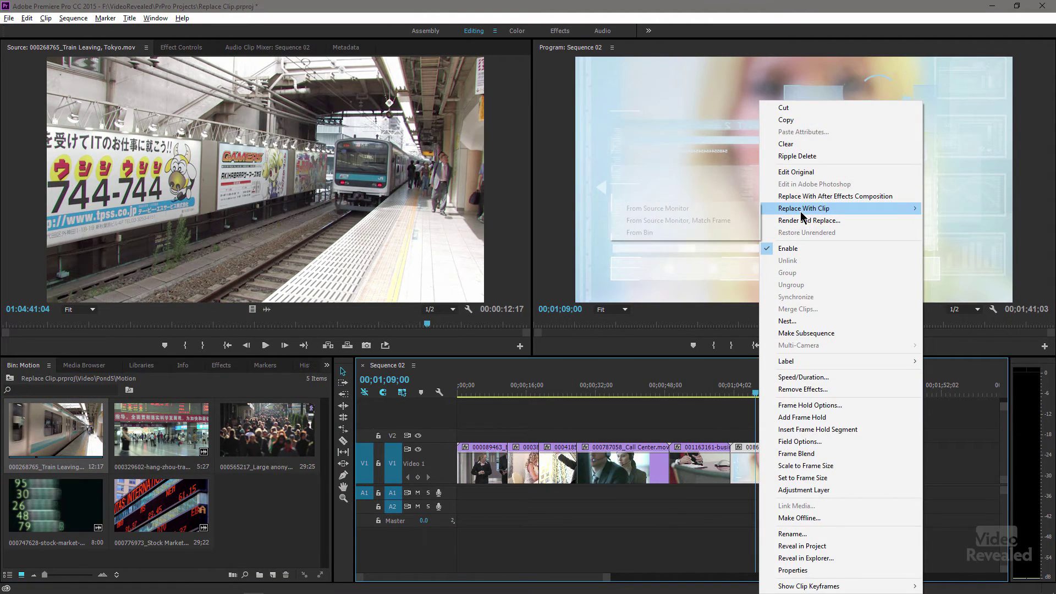
click(677, 233)
drag(735, 387, 750, 386)
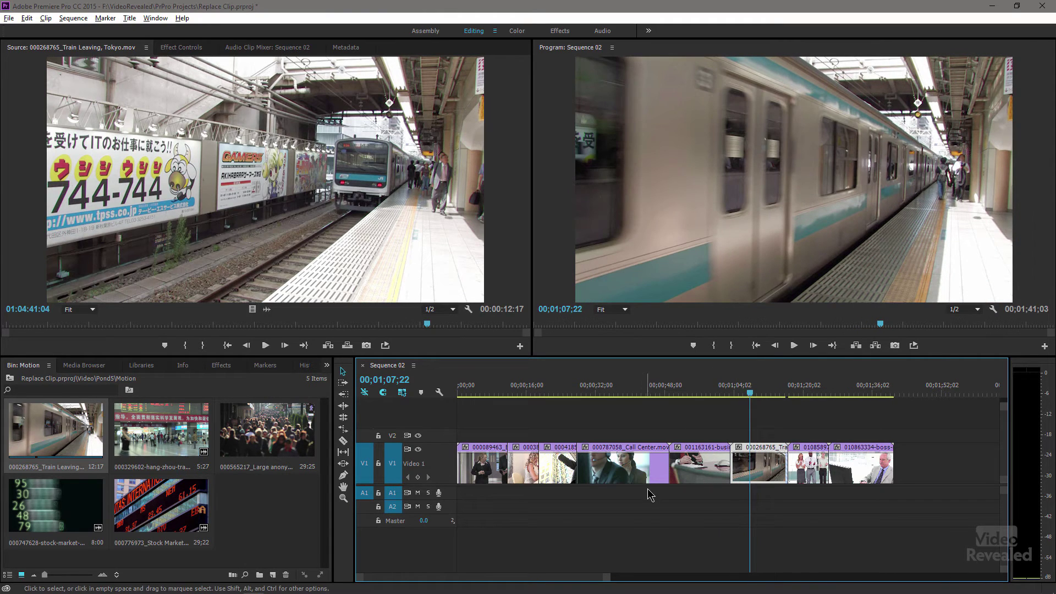
key(ctrl+z)
- Load the train clip in the Source Monitor, mark Out, and replace via From Source Monitor, Match Frame
double_click(53, 431)
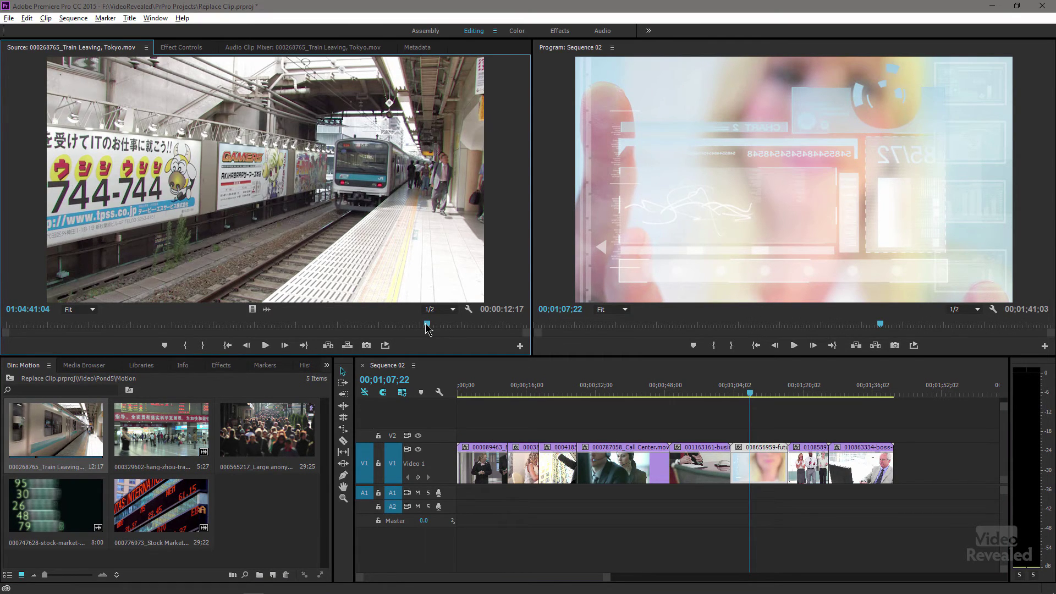
key(o)
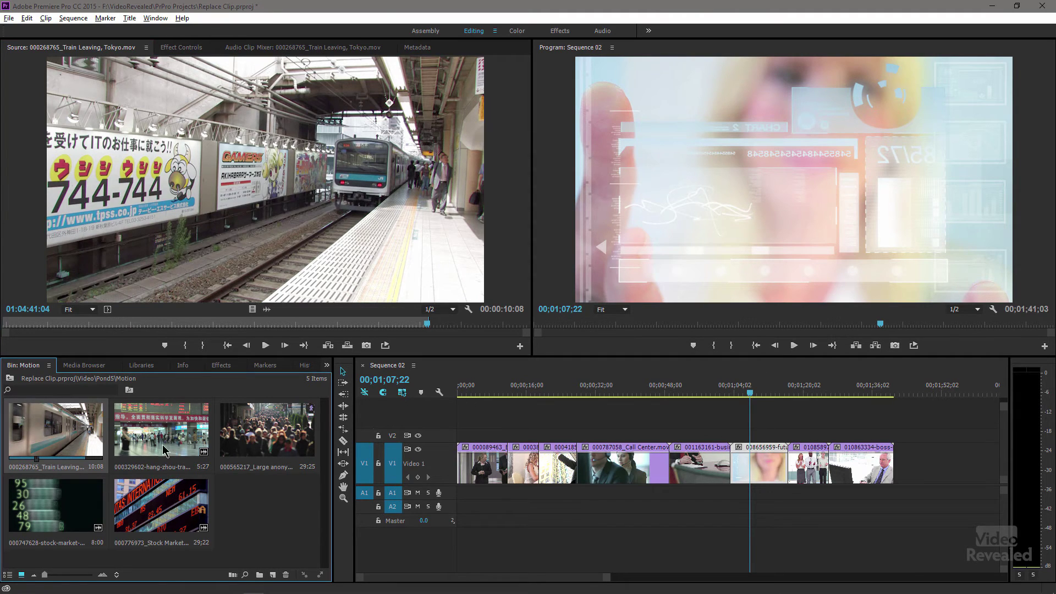
right_click(752, 465)
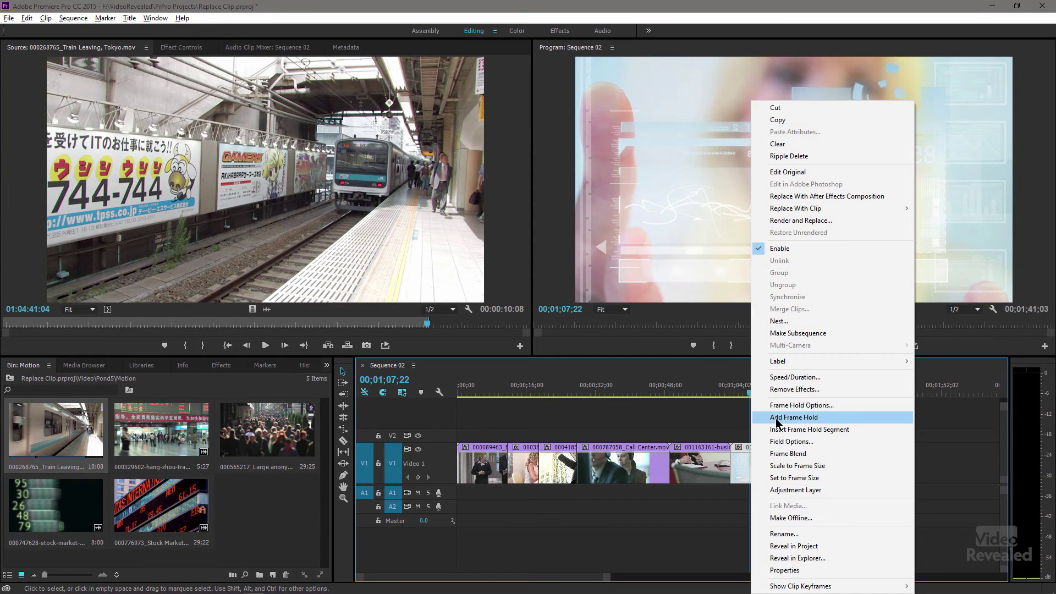
mouse_move(797, 209)
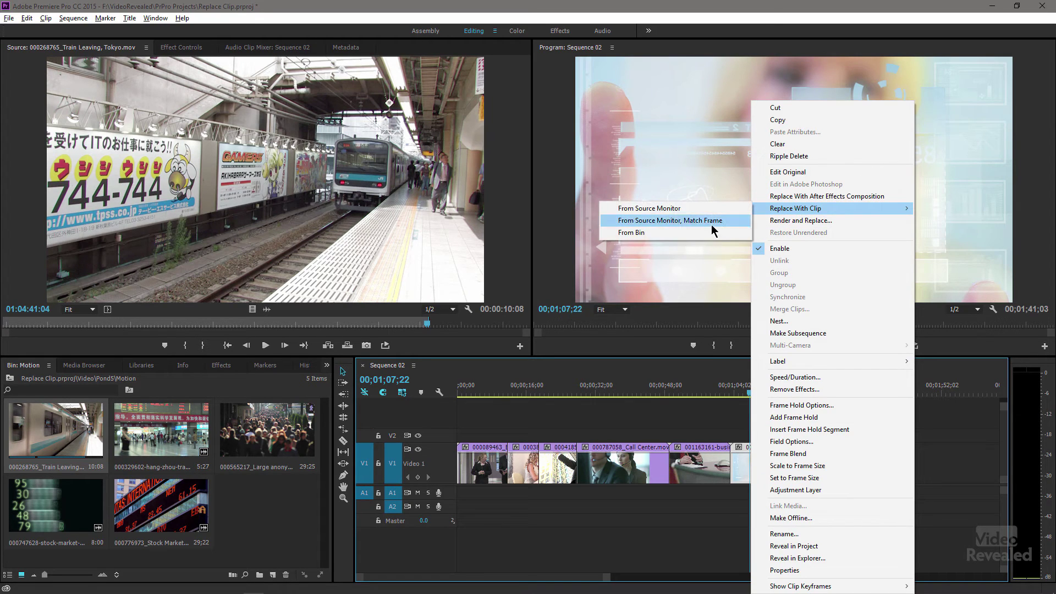
click(715, 221)
drag(748, 393, 770, 392)
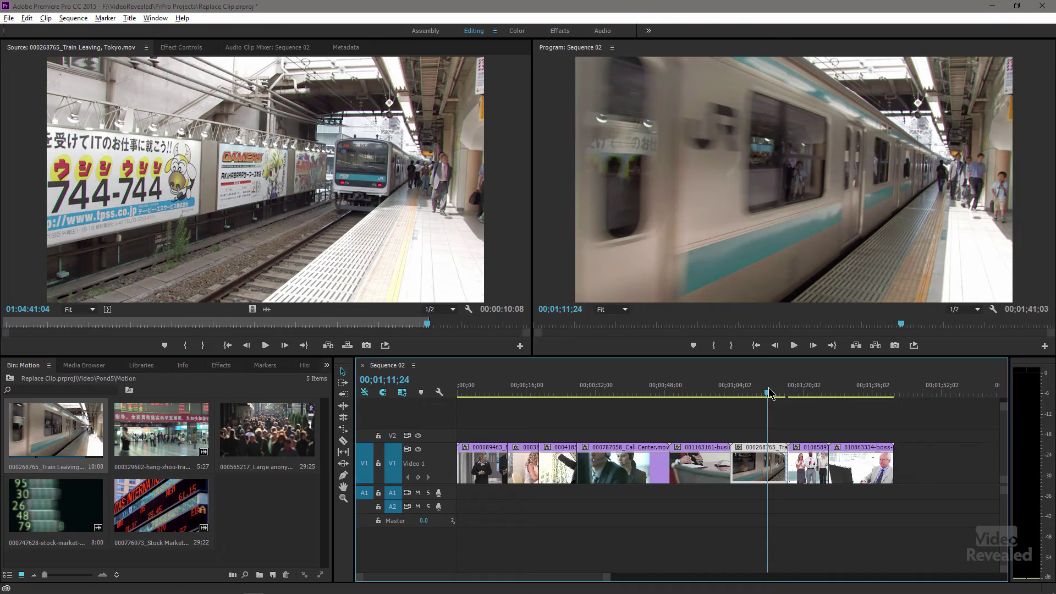